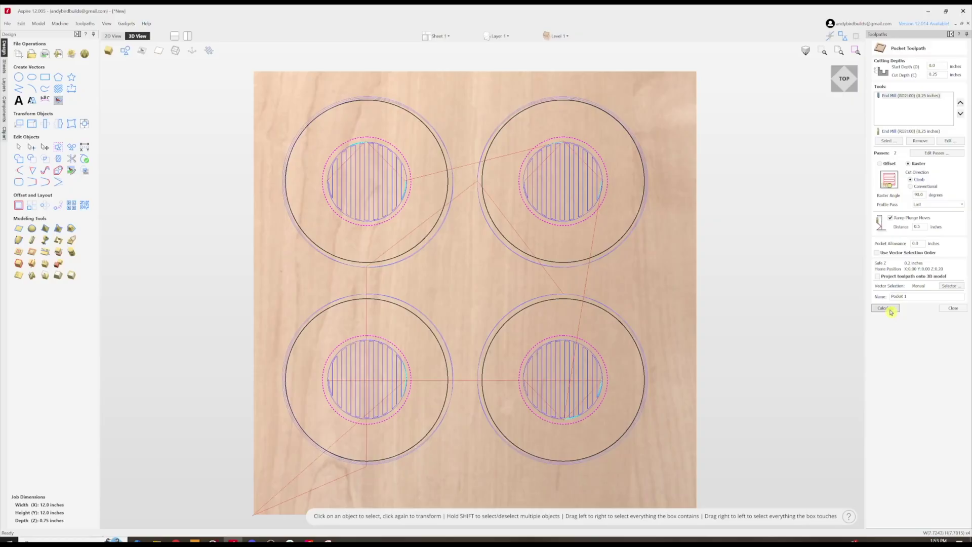
Step: Calculate the raster Pocket 1 toolpath for the four inner circles
click(885, 308)
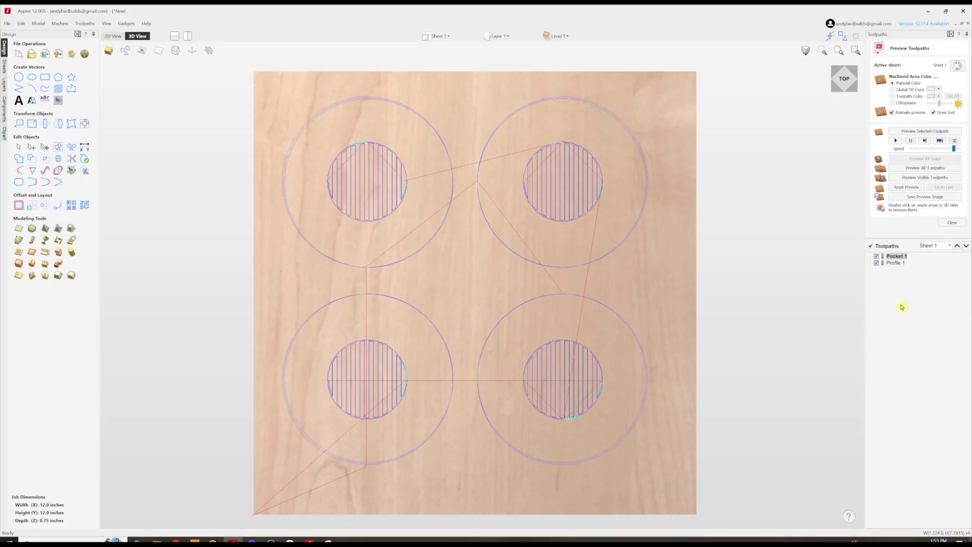
Step: Simulate Profile 1 and Pocket 1 cutting the four ring parts, then close the preview
click(897, 264)
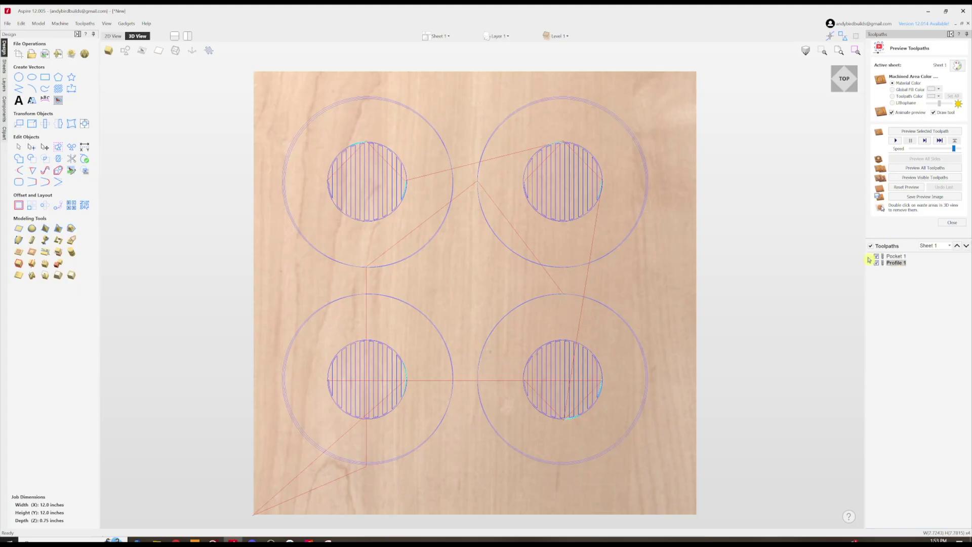
click(914, 169)
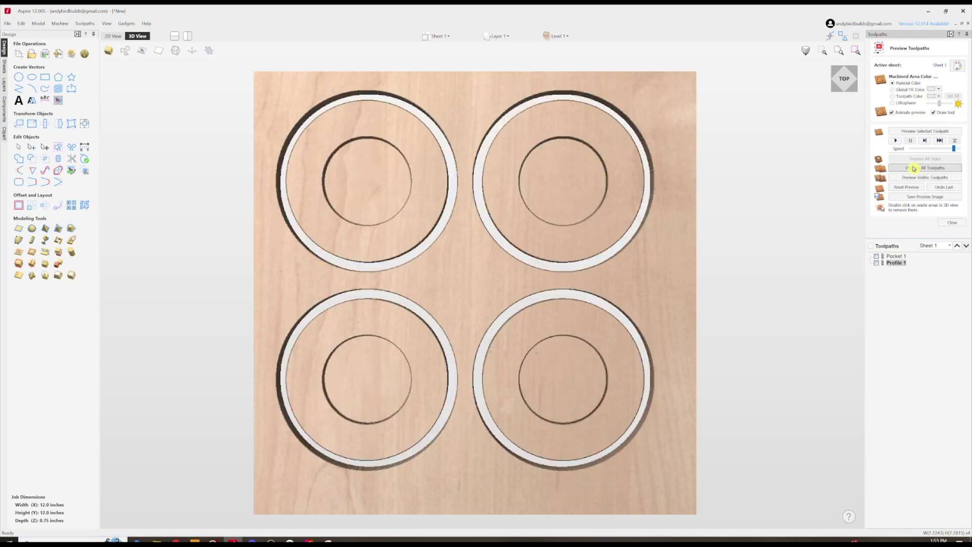
key(Escape)
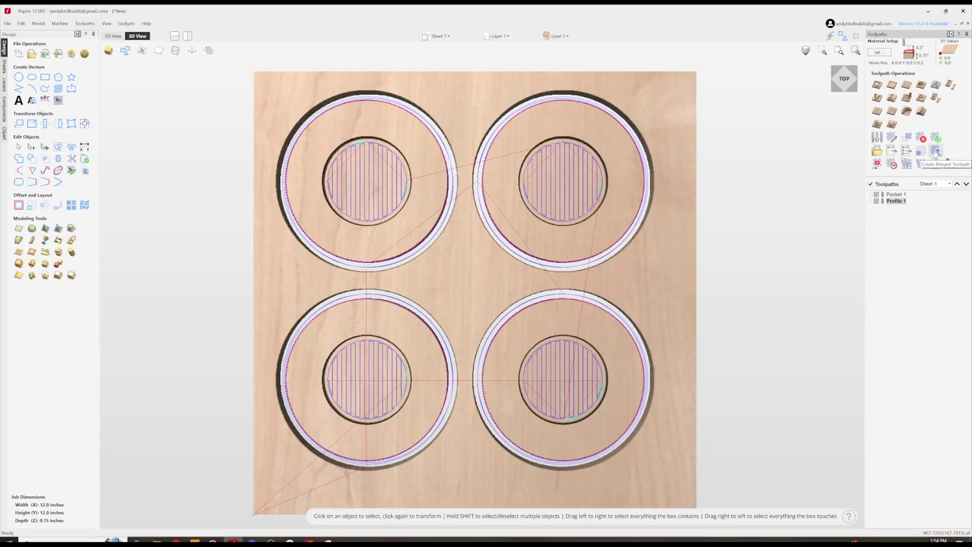
Step: Combine Pocket 1 and Profile 1 into Merged Toolpath 1 and preview it from a reset simulation
click(935, 151)
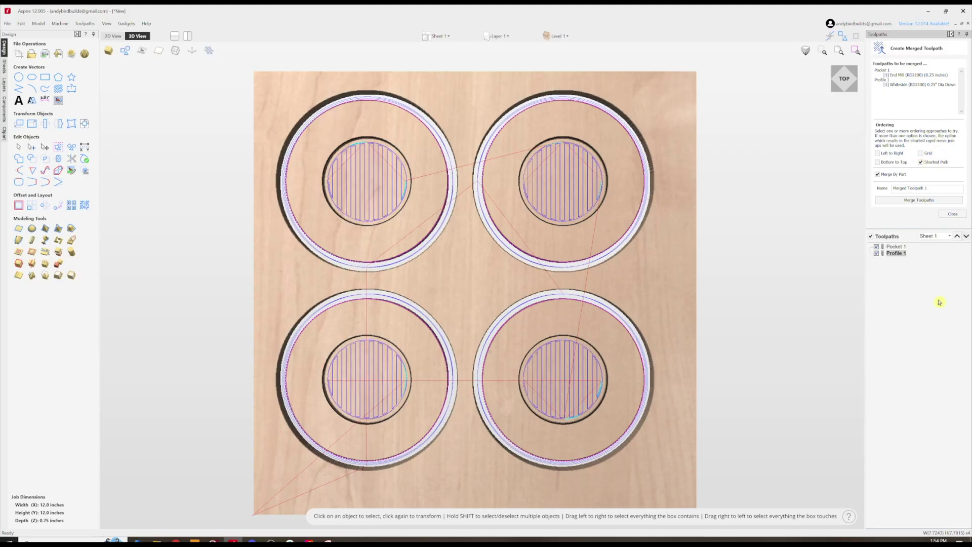
click(927, 201)
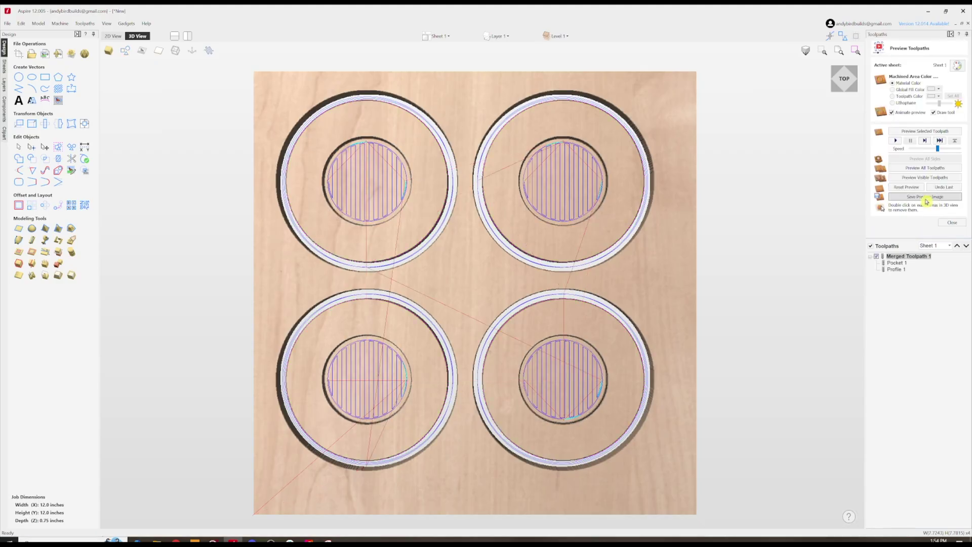
click(900, 187)
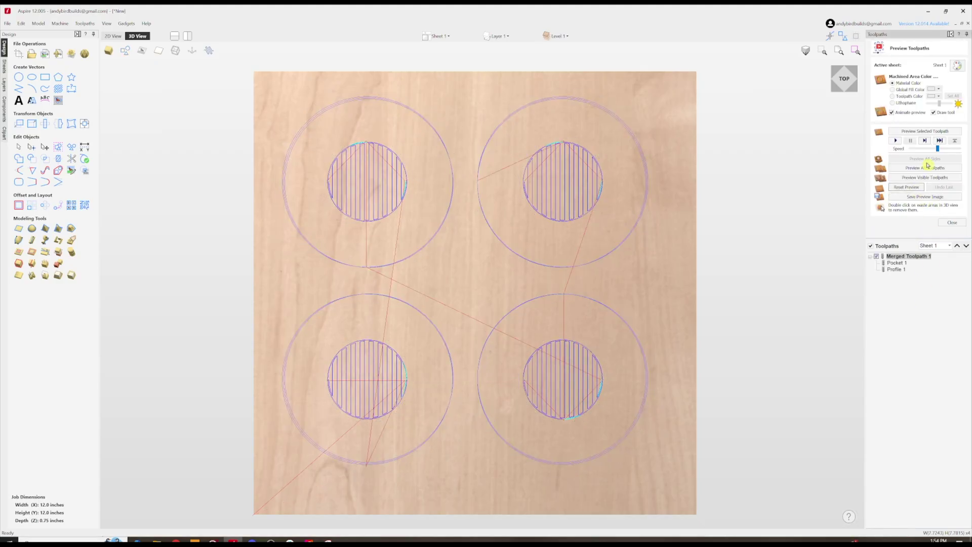
click(934, 167)
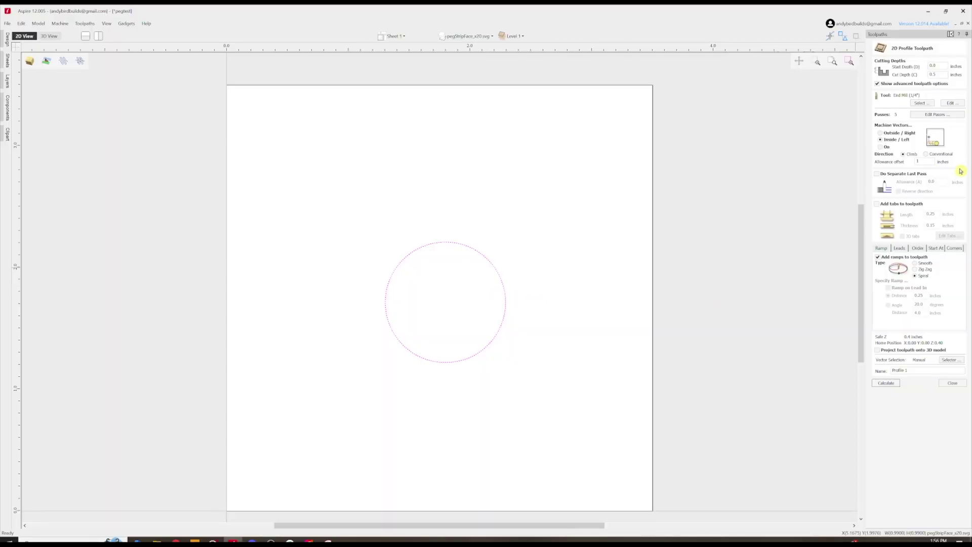
Step: Calculate Profile 1 around the circle with 1-inch allowance, accepting the cut-through warning
scroll(436, 285, down, 2)
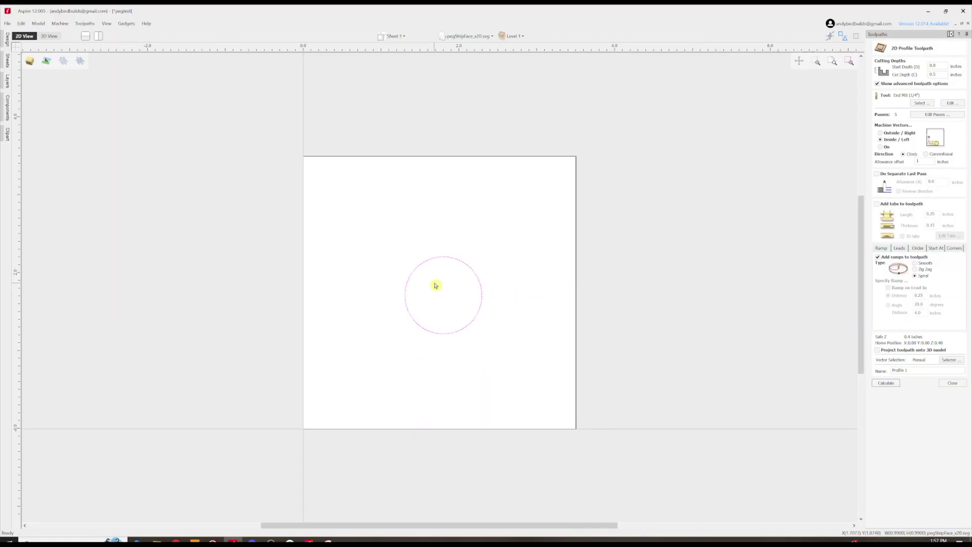
scroll(435, 285, up, 1)
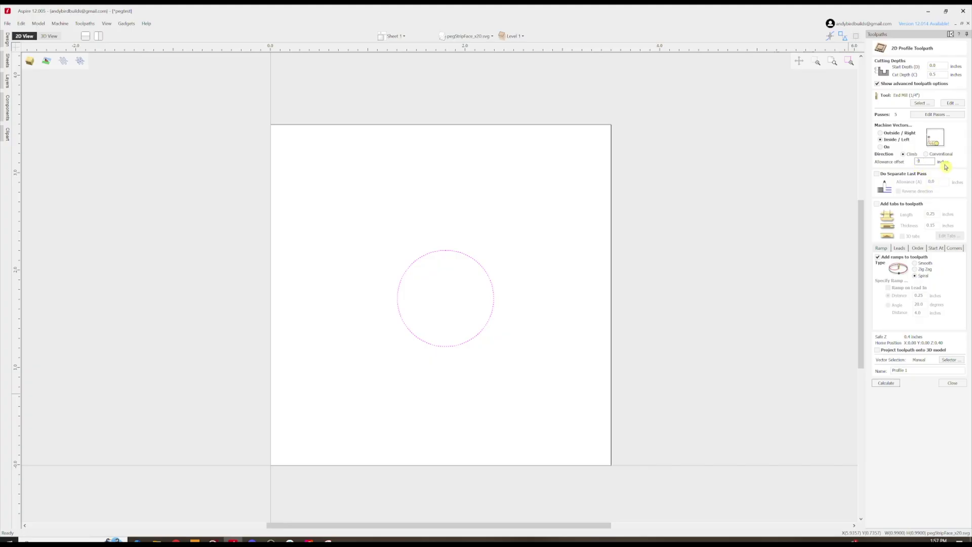
click(892, 385)
click(476, 314)
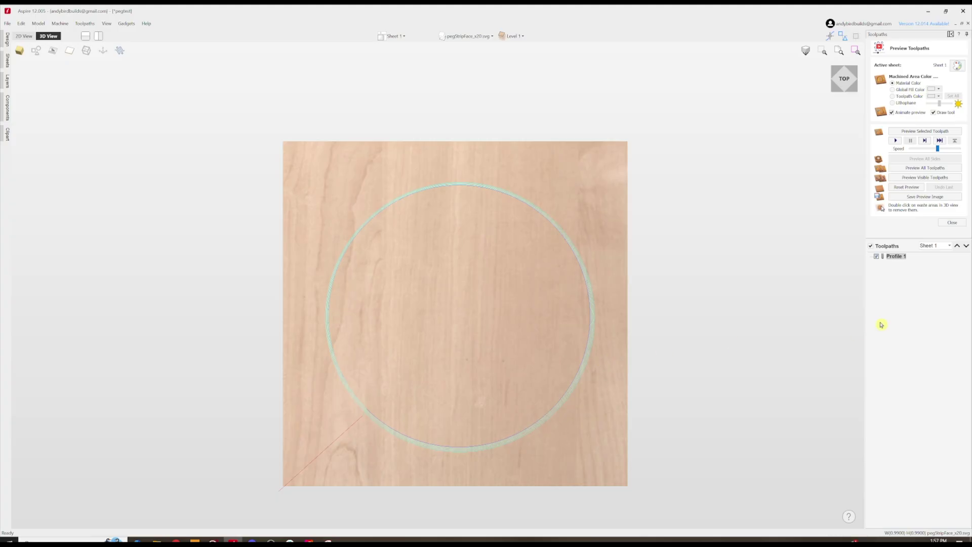
double_click(895, 256)
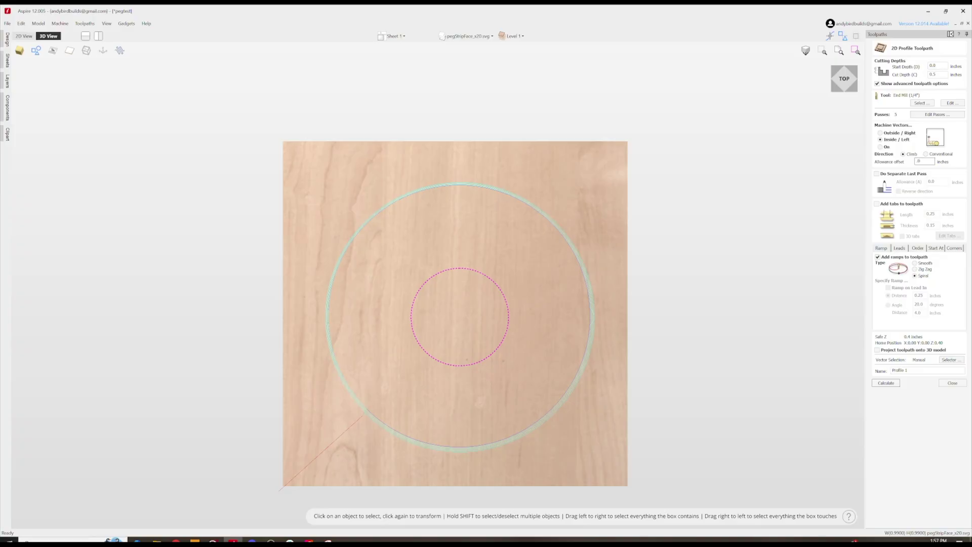
Step: Recalculate Profile 1 with a 0.05-inch allowance offset, accepting the cut-through warning
click(886, 384)
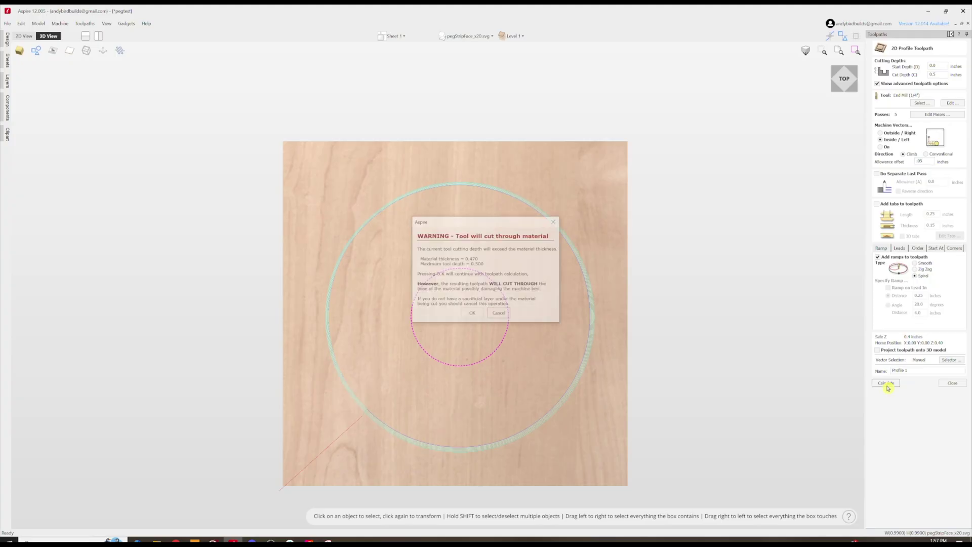
click(476, 315)
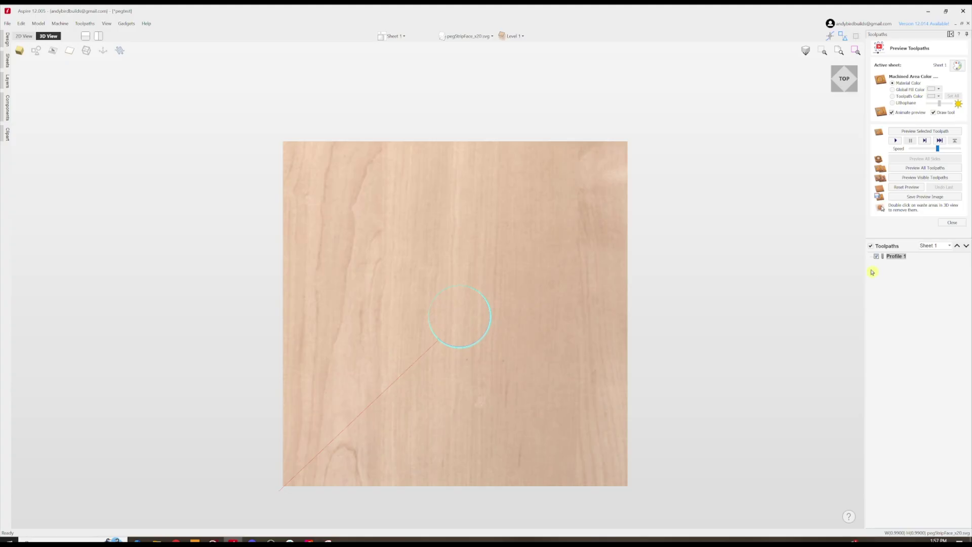
double_click(895, 257)
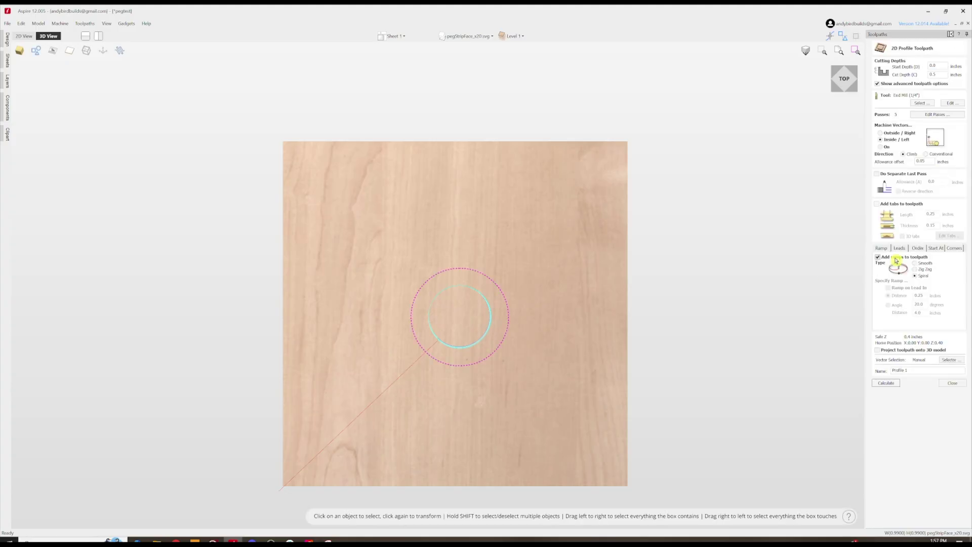
click(952, 383)
Step: Preview the washer-shaped ring cut from the wood, then recalculate Profile 1 again
click(885, 163)
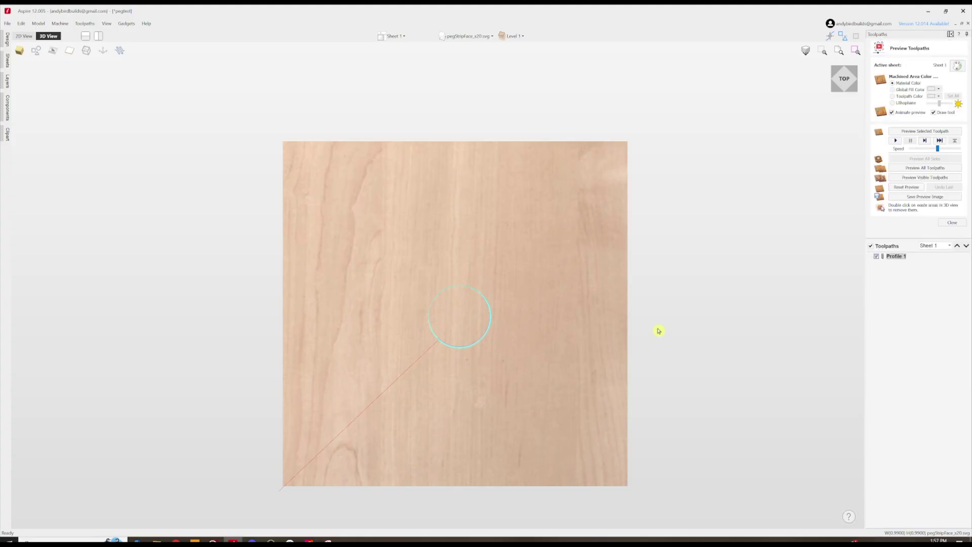
click(924, 167)
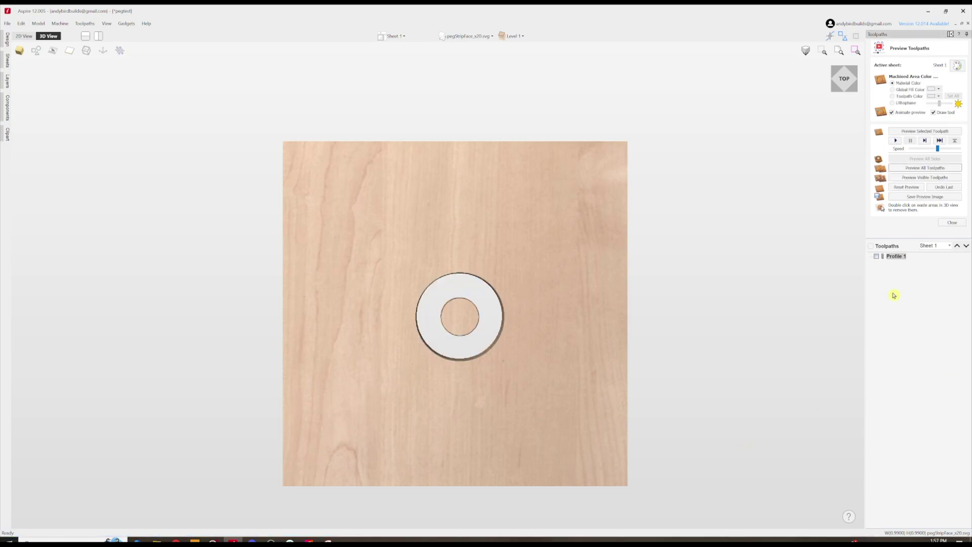
double_click(895, 256)
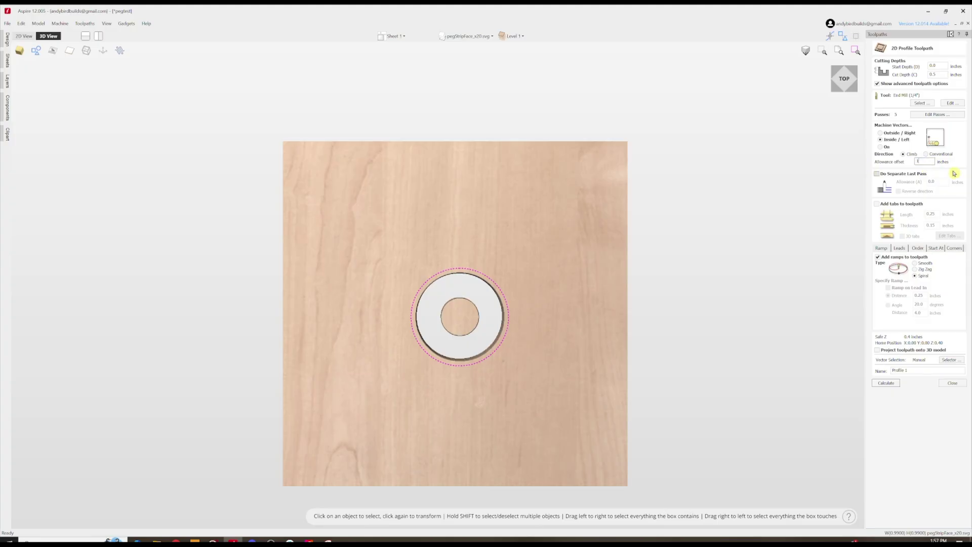
click(891, 384)
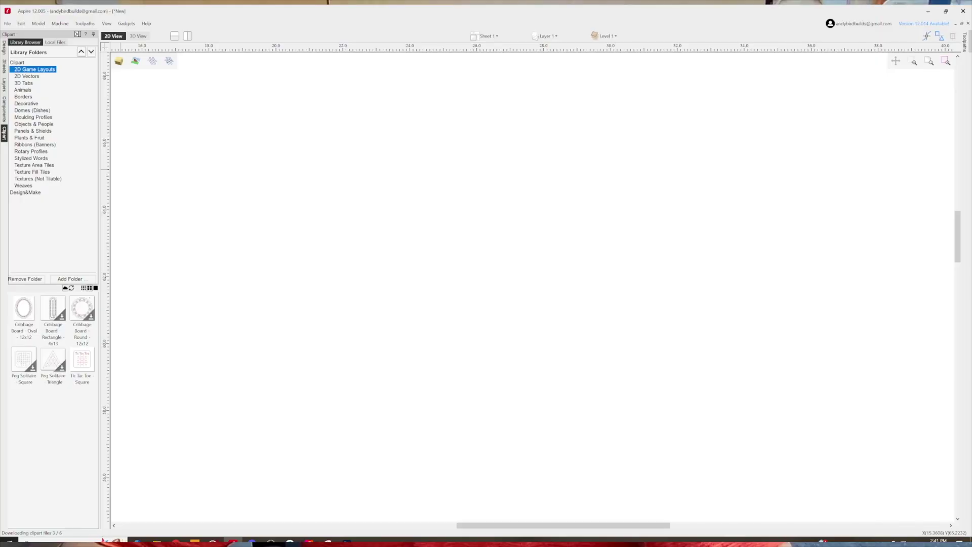
Step: Try the Cribbage Board and Tic Tac Toe clipart on the canvas, deleting each
drag(24, 307, 495, 301)
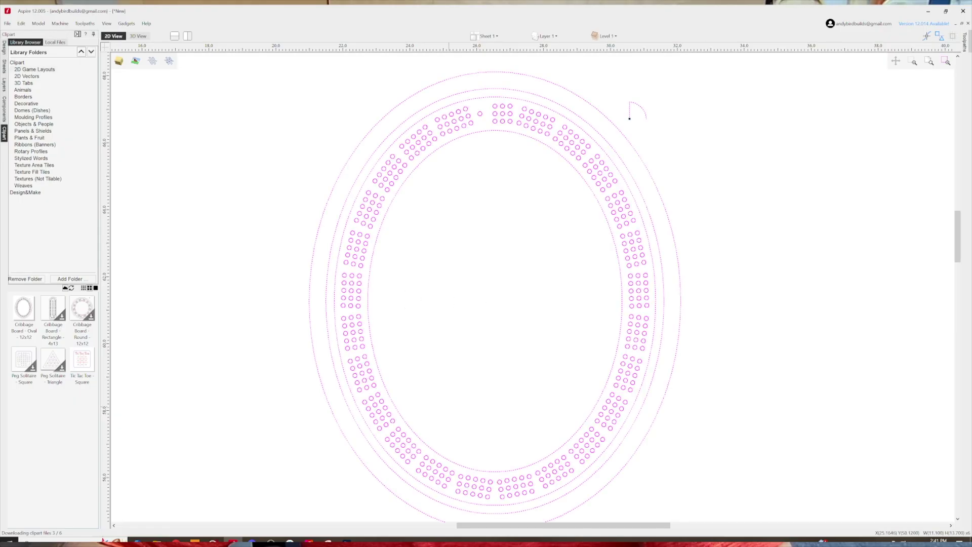
scroll(456, 369, down, 2)
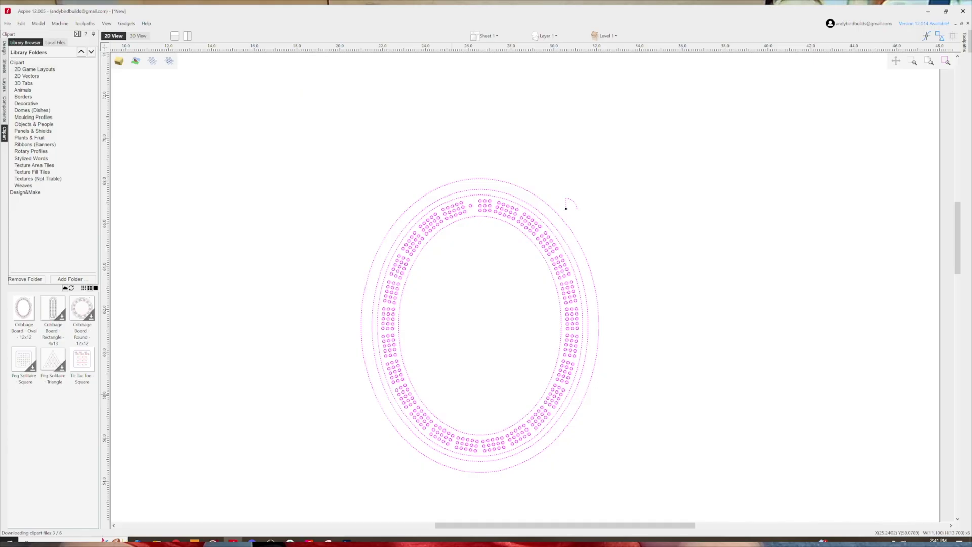
key(Delete)
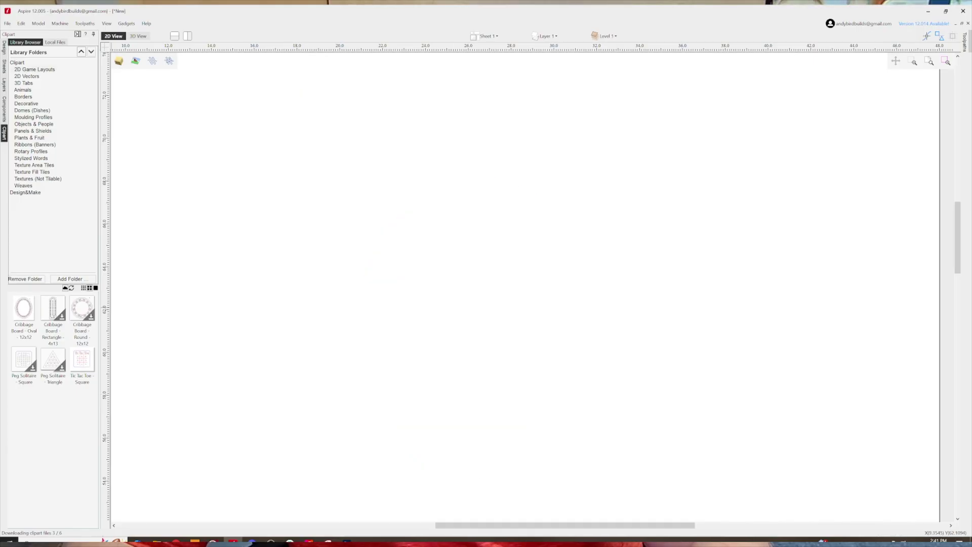
drag(82, 359, 504, 298)
scroll(501, 304, up, 5)
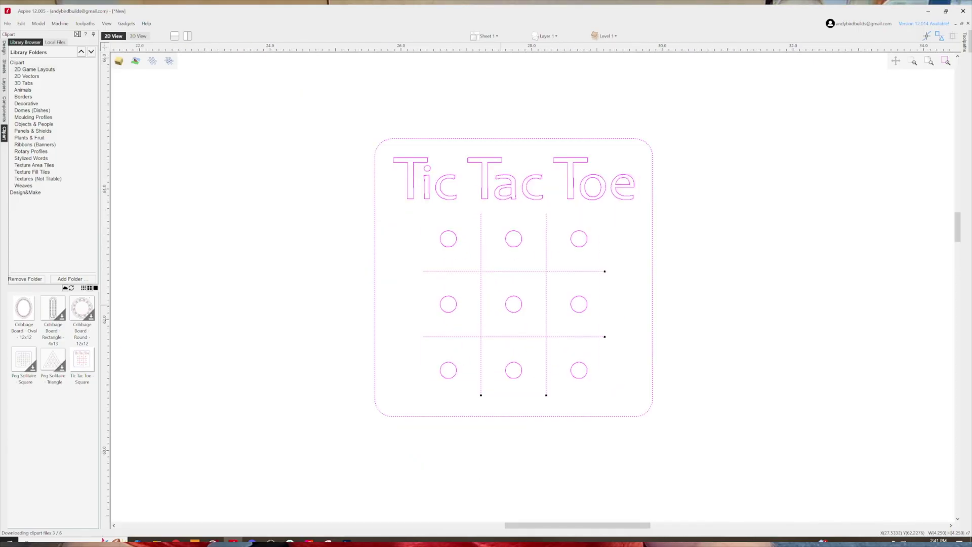
key(Delete)
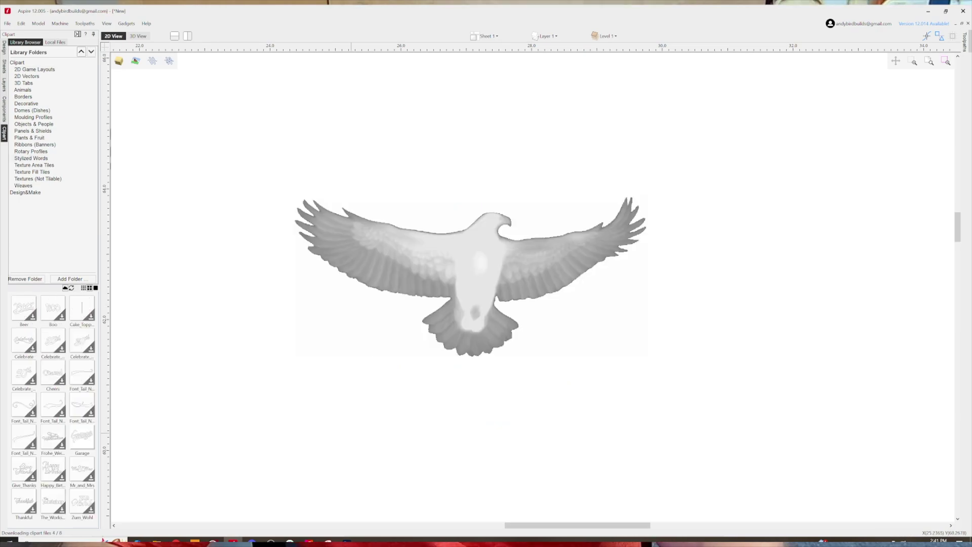
Step: Place the Garage lettering clipart and move it above the eagle
drag(82, 436, 368, 402)
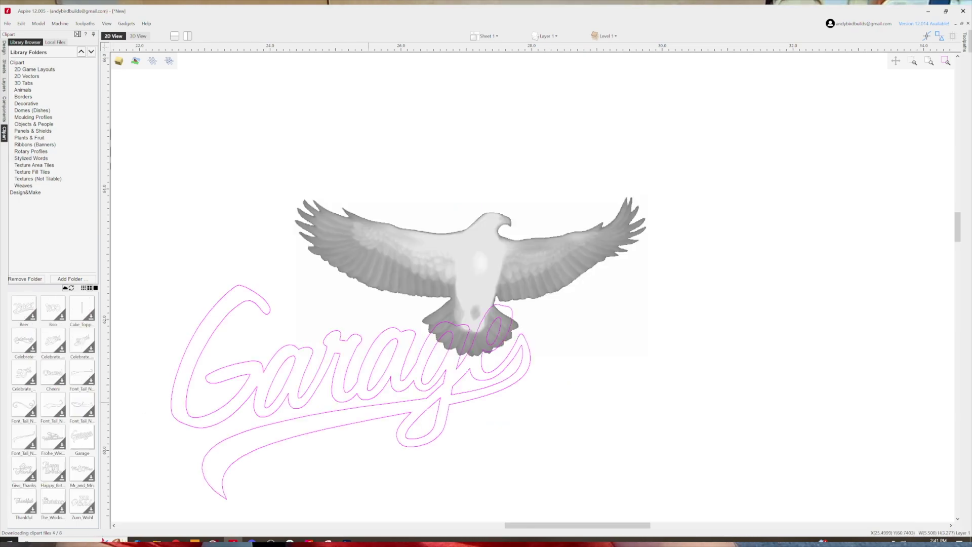
key(Escape)
click(387, 380)
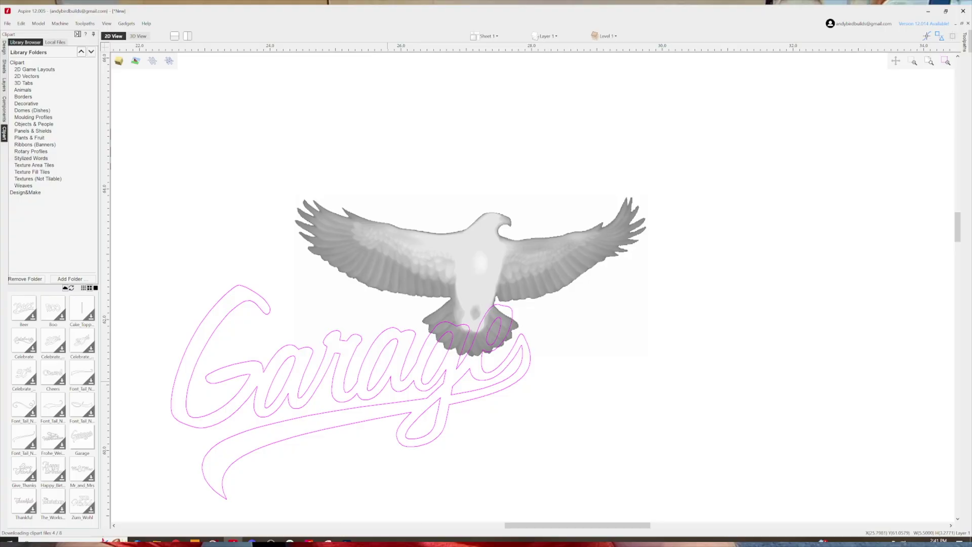
drag(388, 380, 525, 157)
Step: Scroll the Free CNC Projects page down to Projects From Our Partners
scroll(484, 313, down, 1)
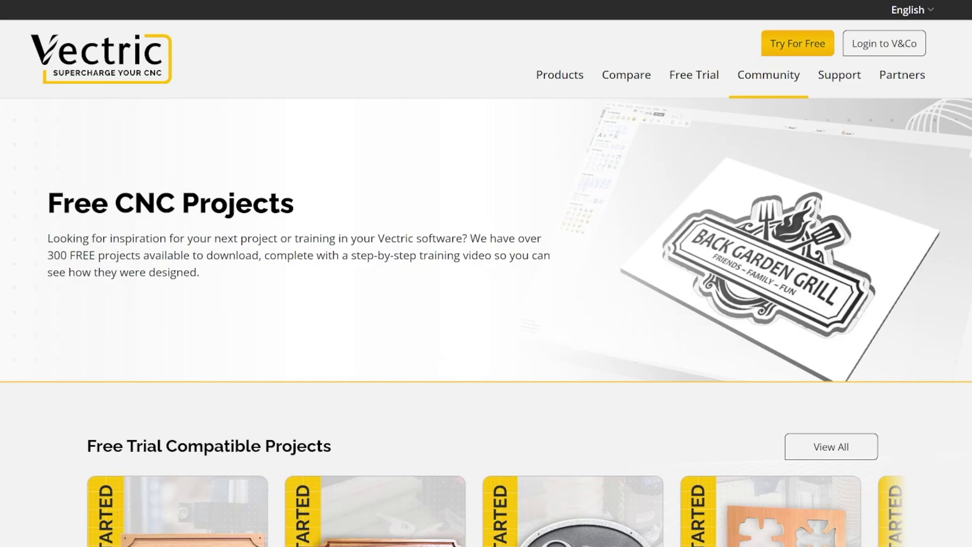
scroll(486, 273, down, 9)
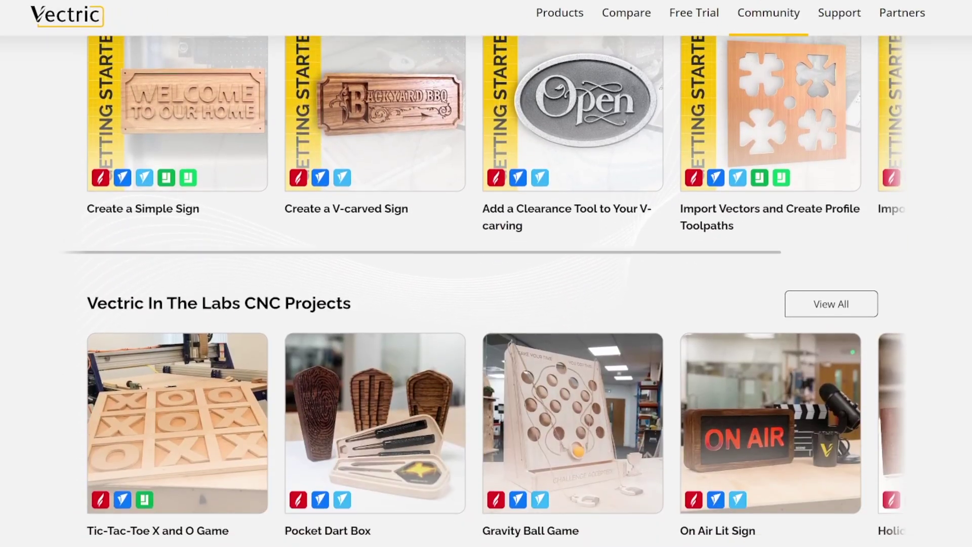
scroll(486, 274, down, 7)
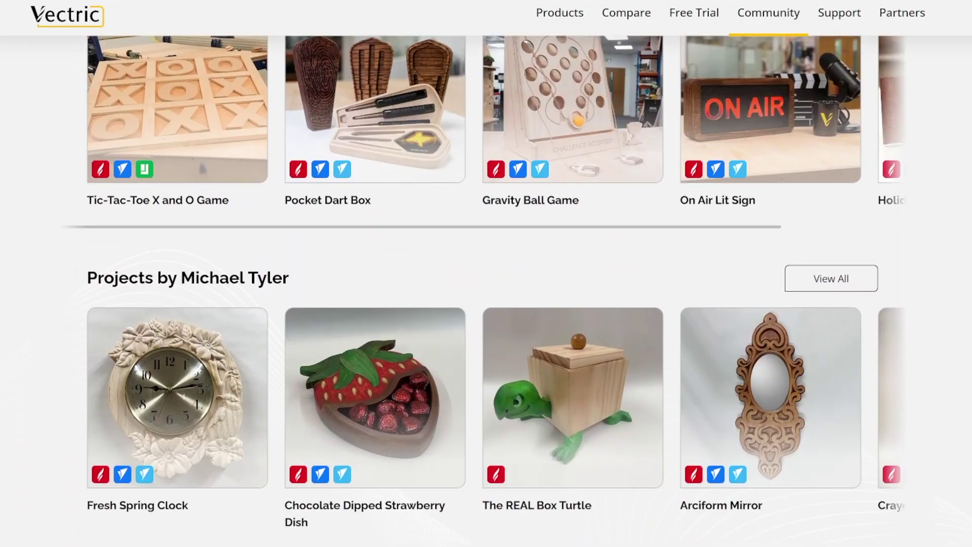
scroll(486, 274, down, 8)
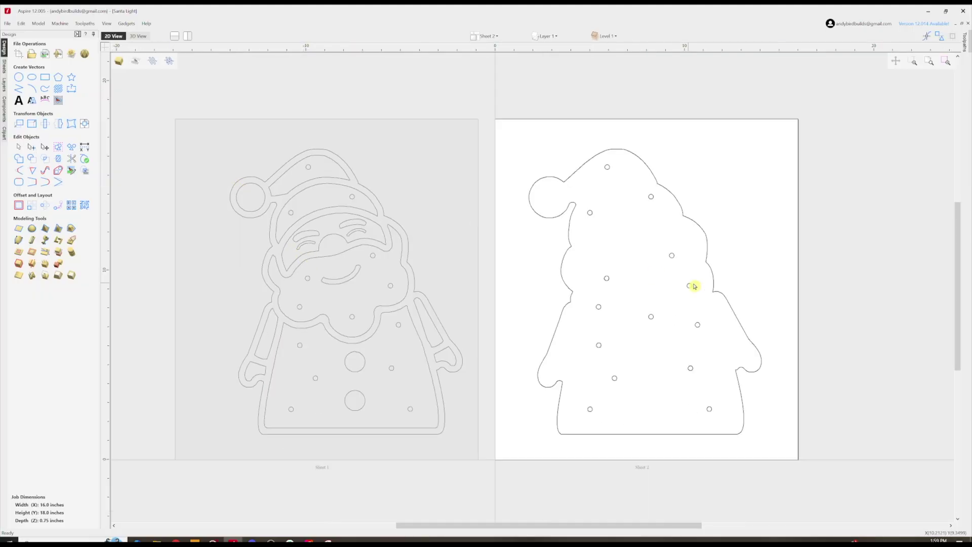
Step: Review the Santa's Profile 4 cutout settings without changes, then return to the design tools
key(F12)
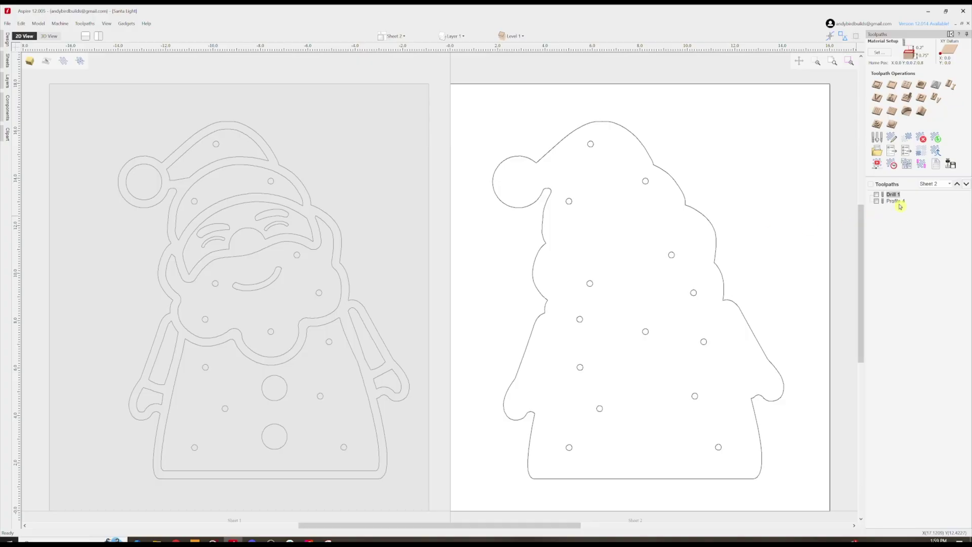
click(892, 201)
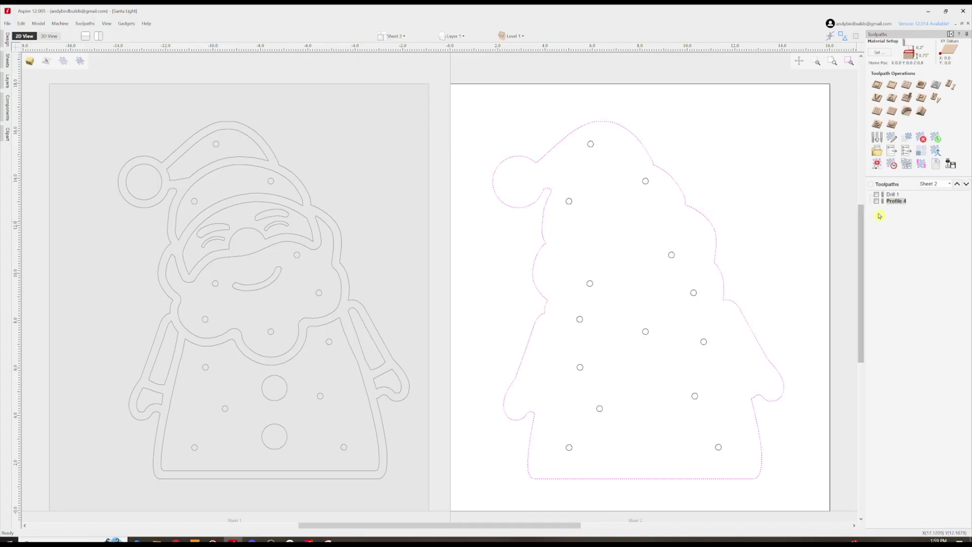
right_click(897, 203)
click(904, 215)
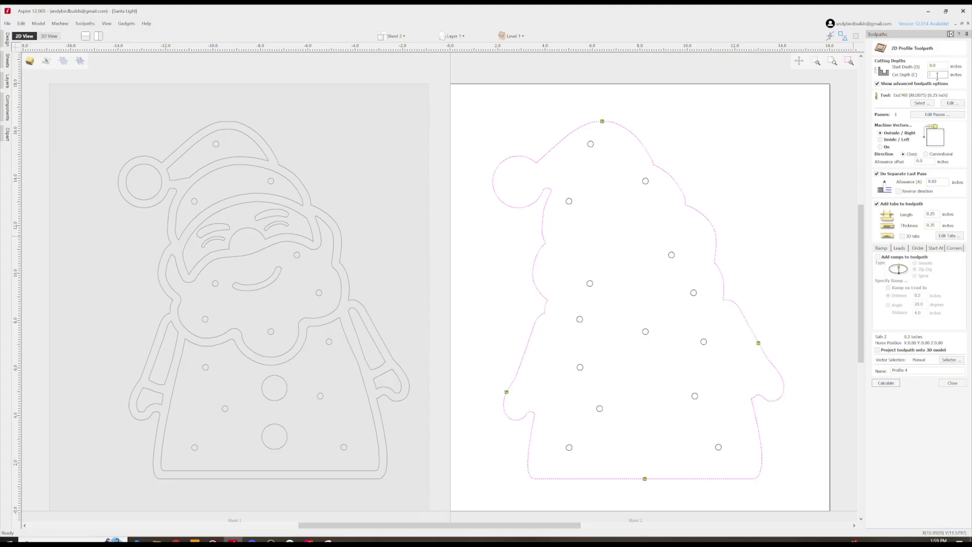
click(953, 383)
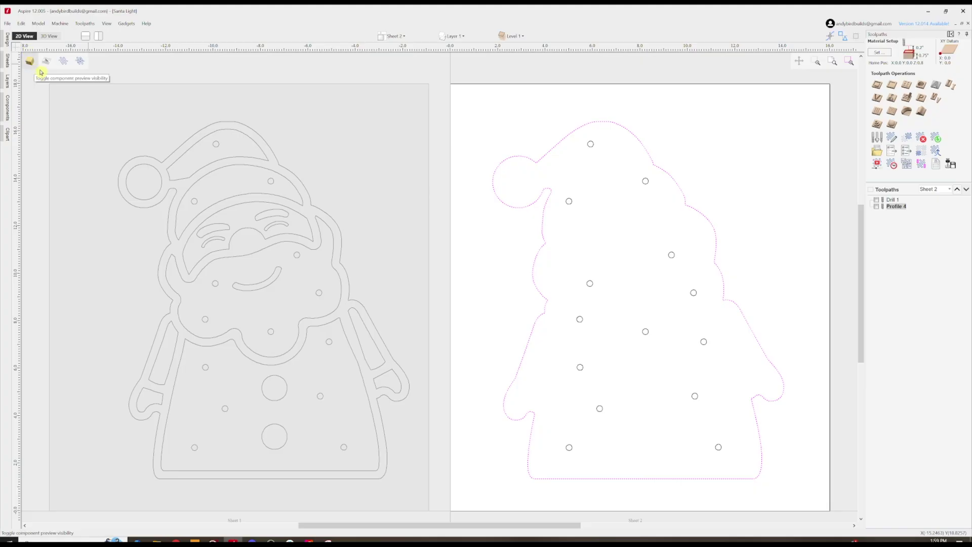
scroll(237, 244, down, 2)
key(F11)
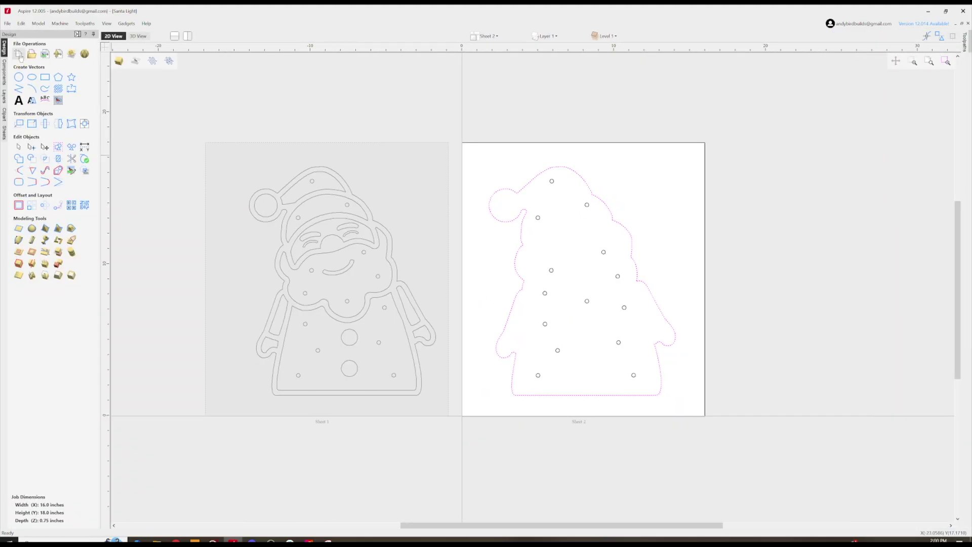
Step: Change the material thickness in Job Setup and recalculate the Profile 4 cutout toolpath
click(19, 54)
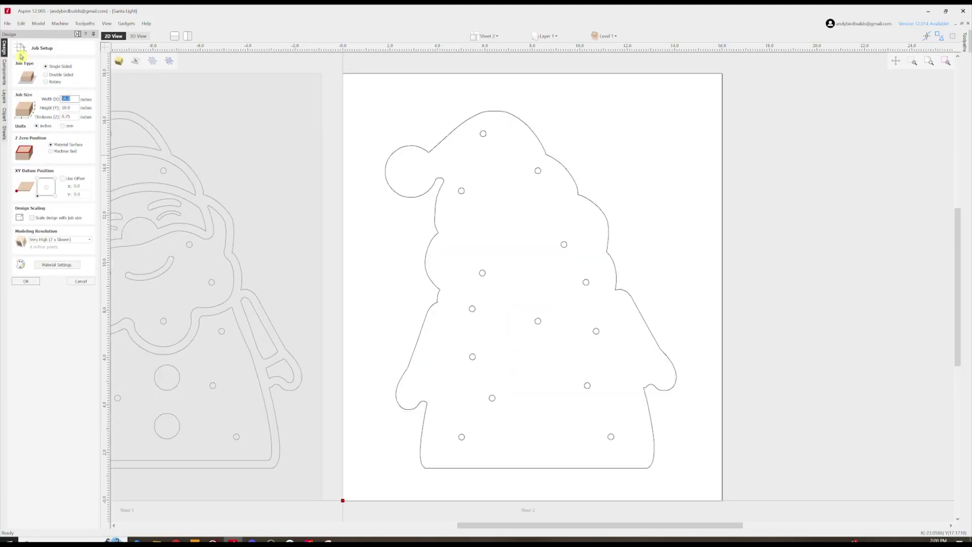
click(72, 117)
click(32, 284)
click(485, 308)
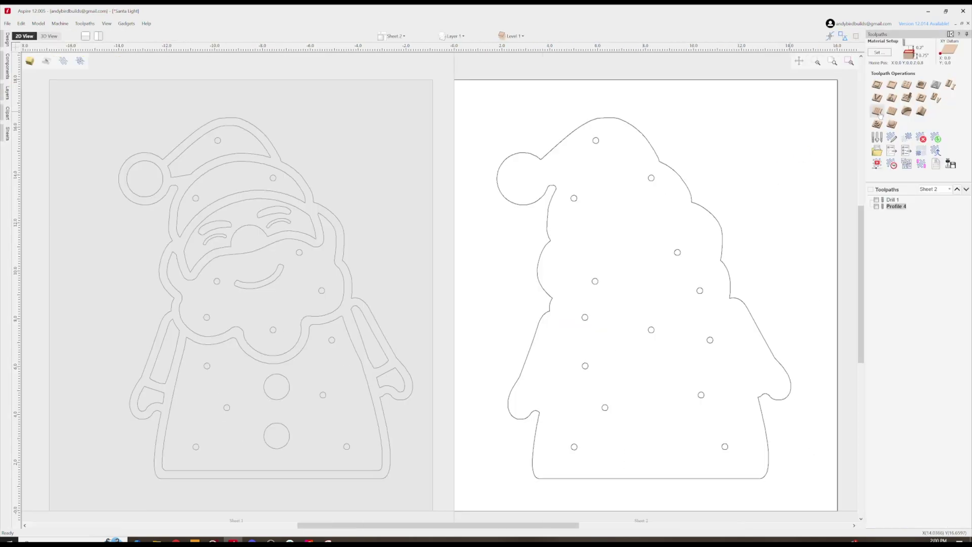
double_click(899, 206)
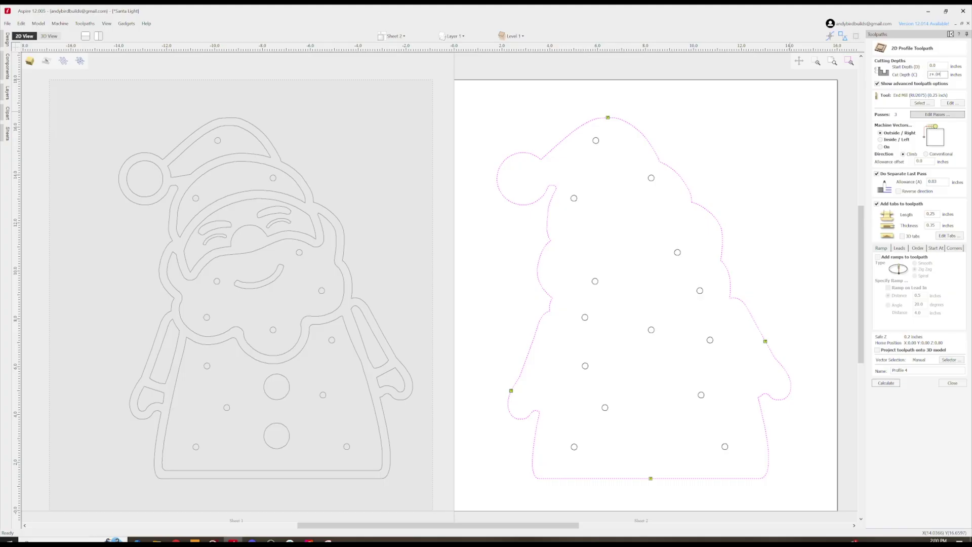
click(892, 385)
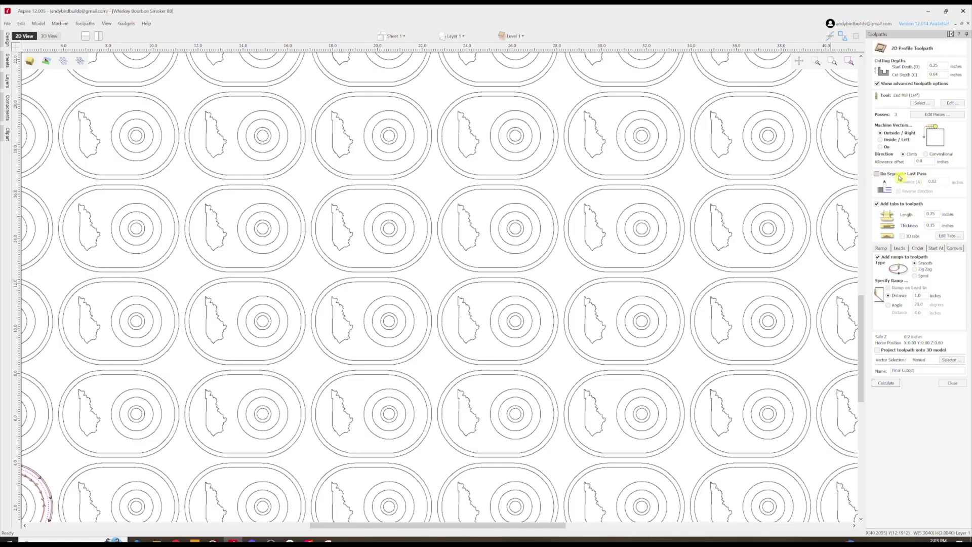
Step: Give Final Cutout a separate 0.02-inch last pass and zig-zag ramps, then recalculate
click(877, 85)
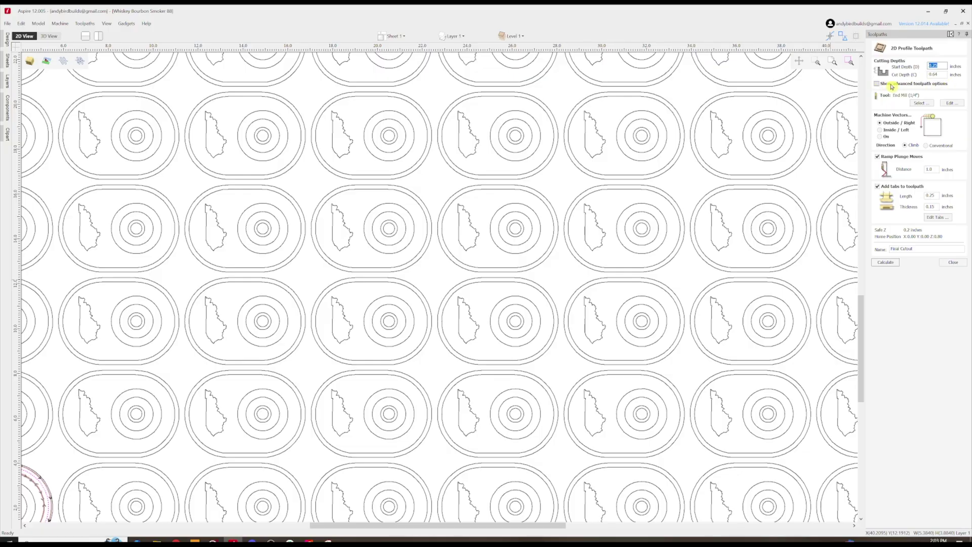
click(877, 84)
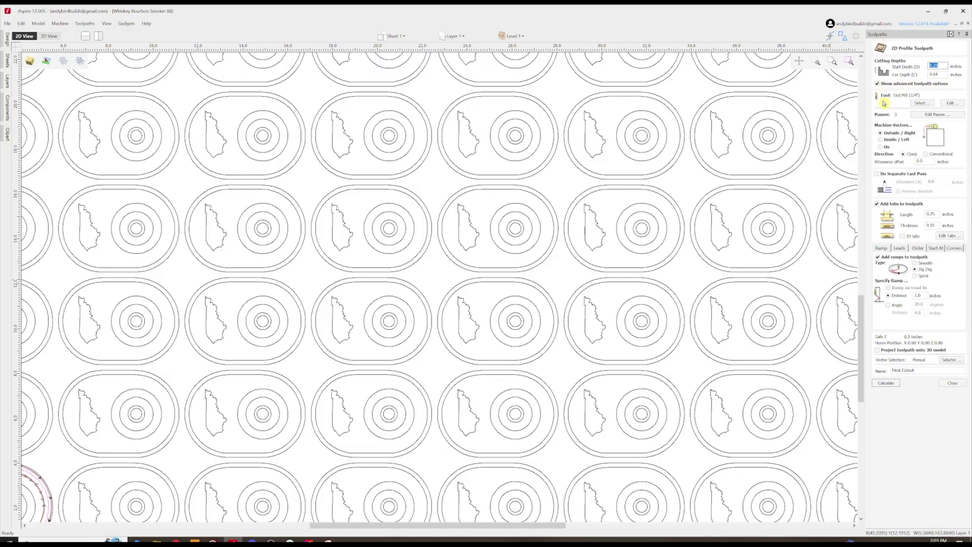
click(878, 174)
click(912, 269)
click(896, 382)
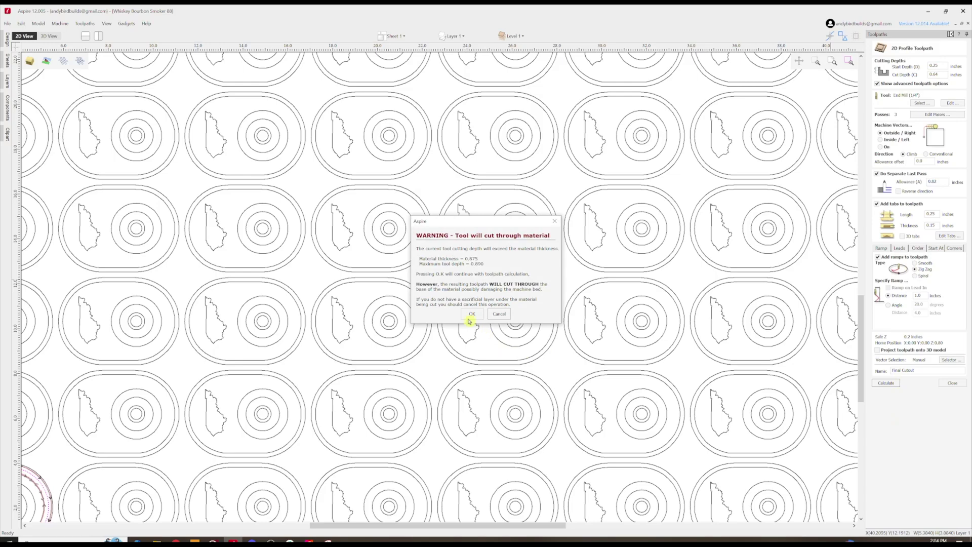
click(467, 318)
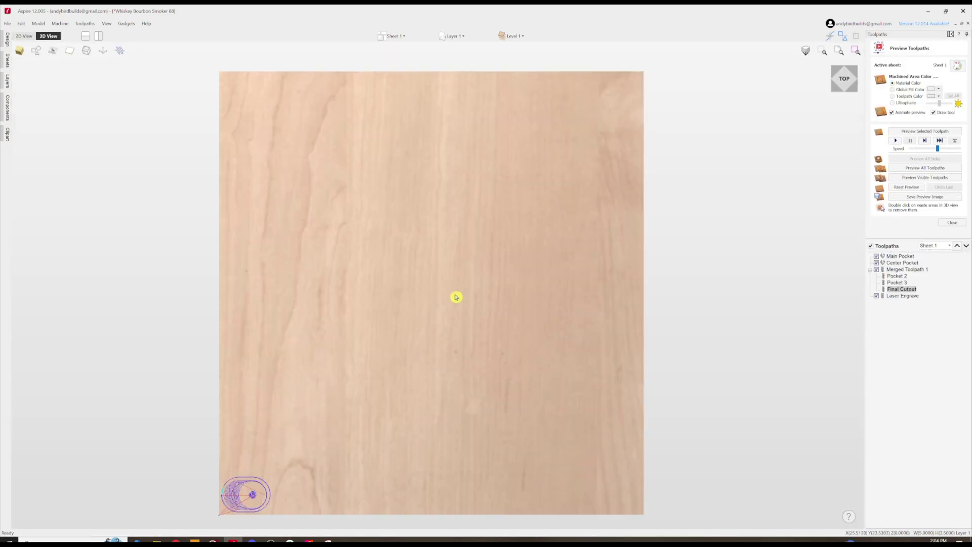
Step: Hide all toolpaths except Merged Toolpath 1 and preview it carving the oval pocket
scroll(416, 360, up, 2)
scroll(369, 371, down, 4)
scroll(314, 466, up, 10)
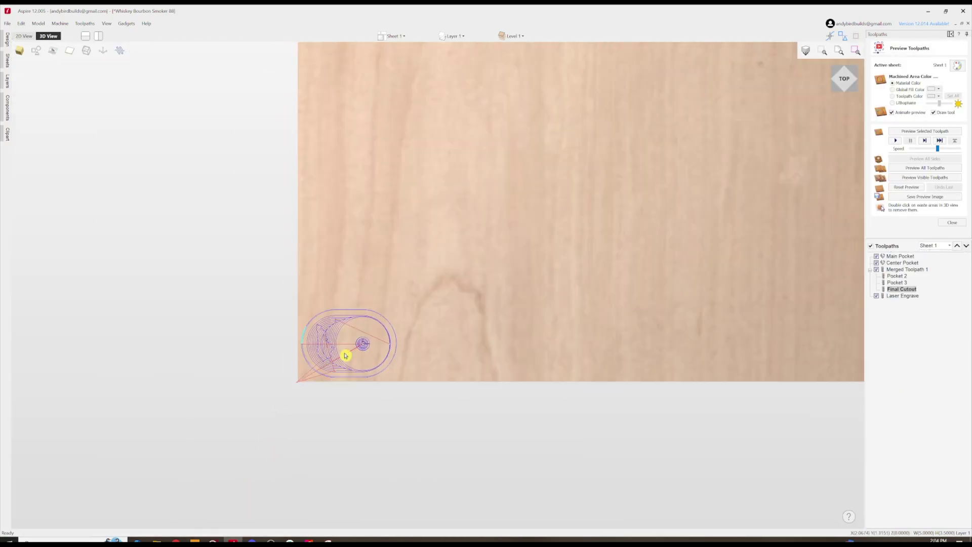
scroll(353, 352, up, 2)
scroll(572, 349, up, 5)
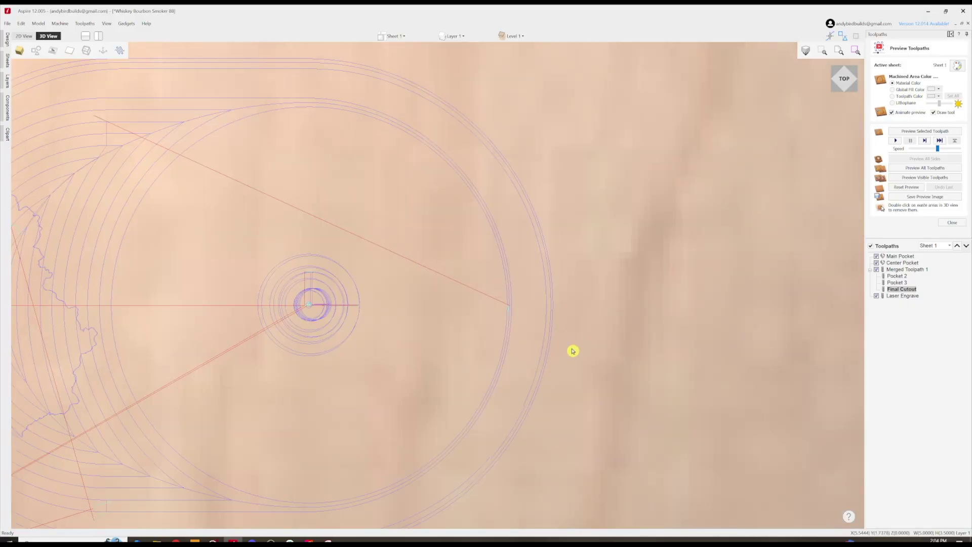
scroll(541, 347, up, 1)
scroll(540, 347, down, 6)
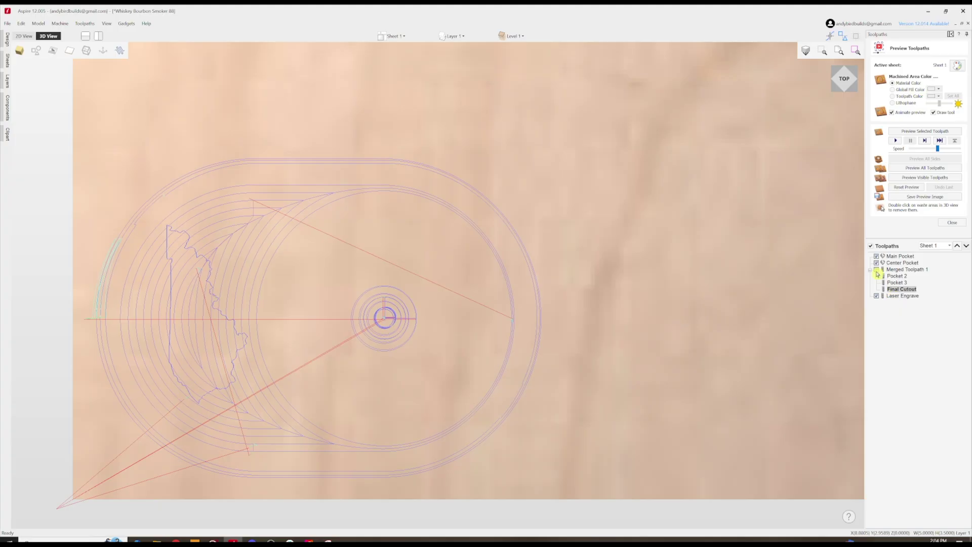
click(869, 247)
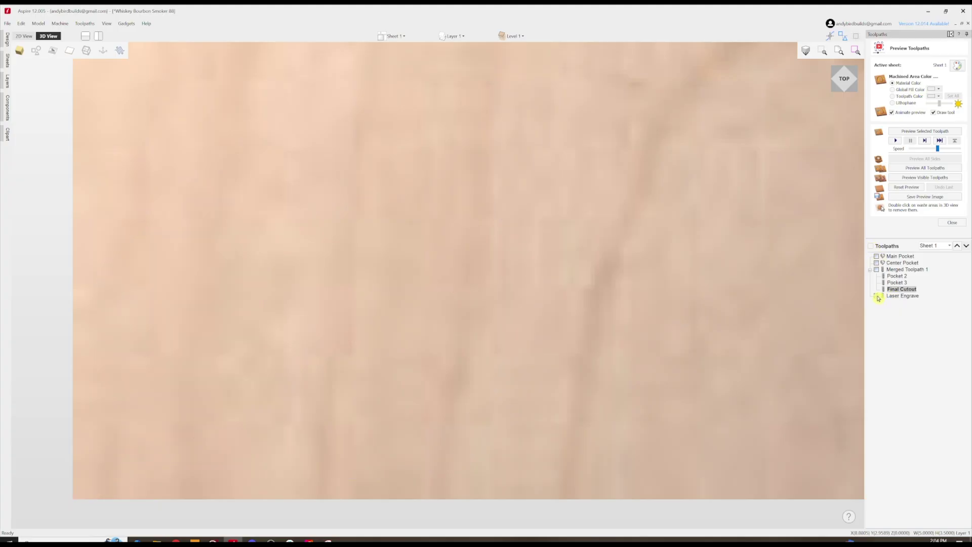
click(877, 270)
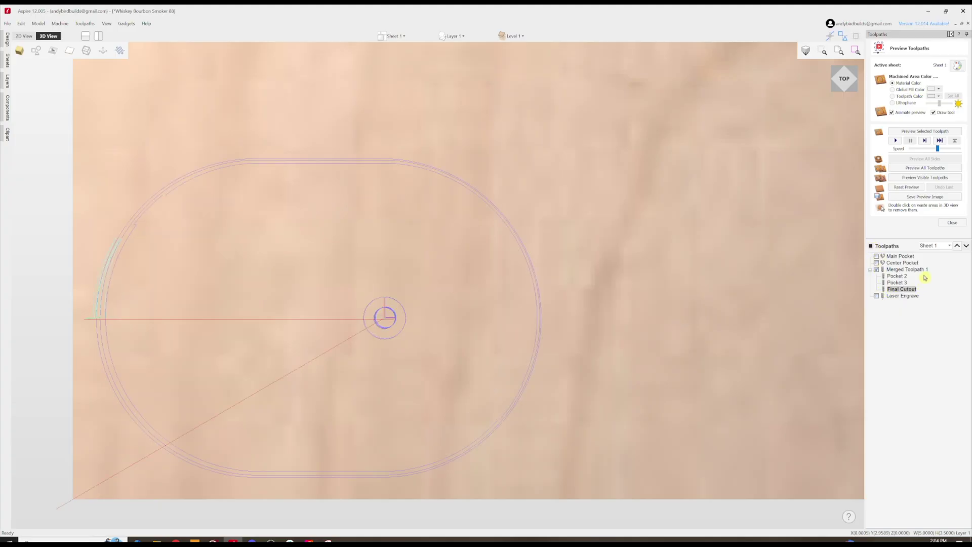
click(923, 179)
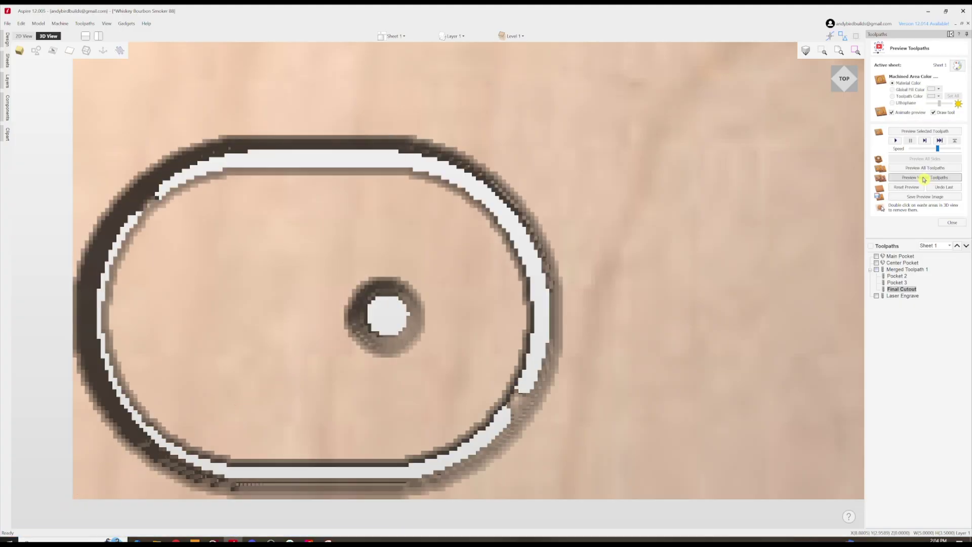
Step: Inspect the carved preview in top view, then reset the preview
scroll(395, 354, down, 10)
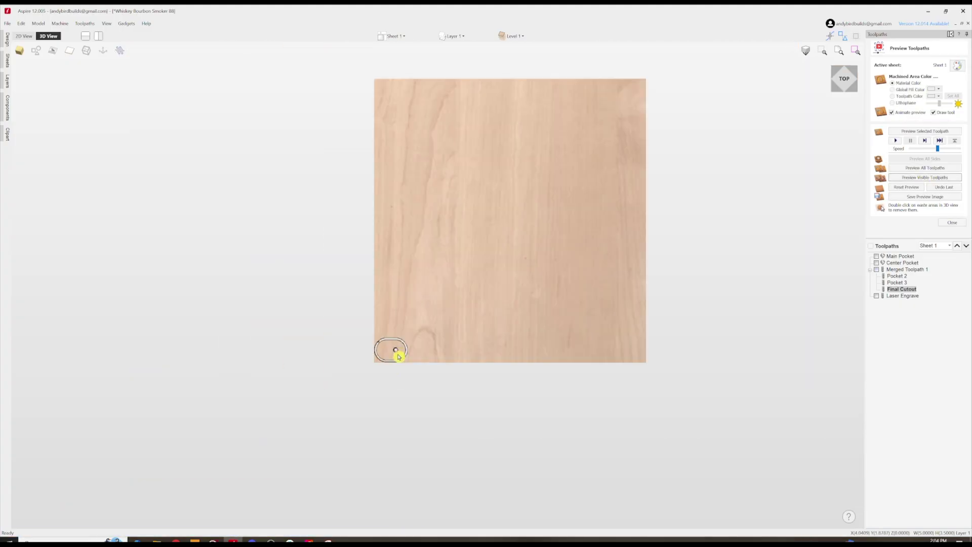
scroll(381, 361, up, 5)
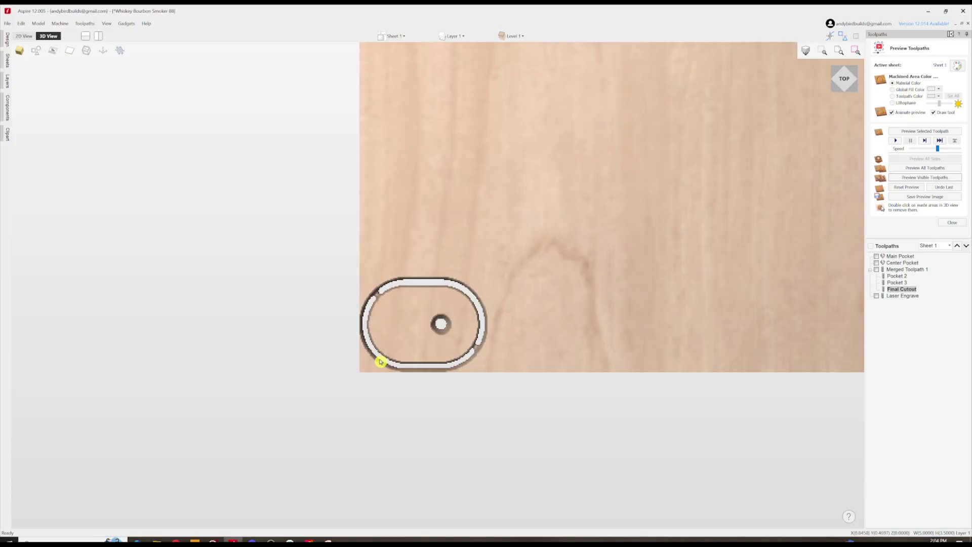
scroll(381, 362, down, 2)
click(843, 79)
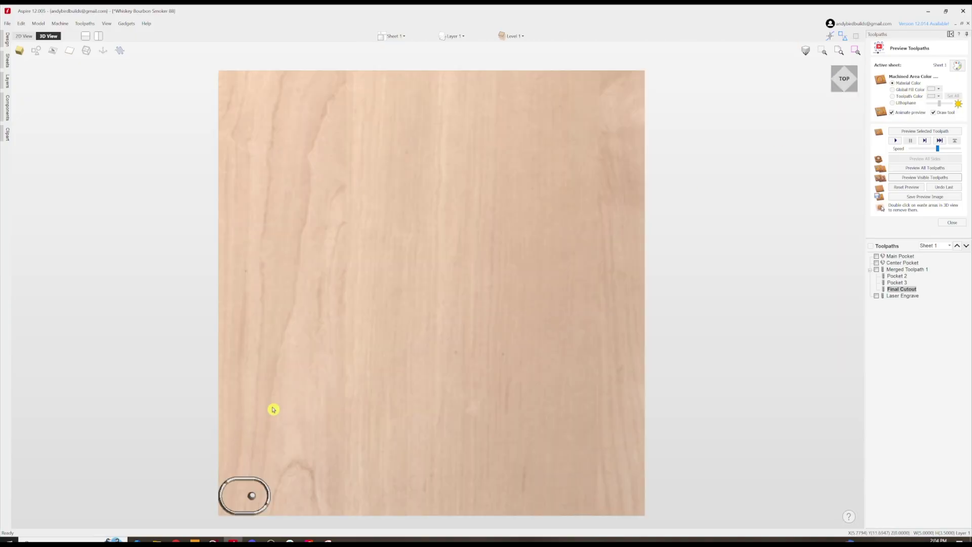
click(907, 188)
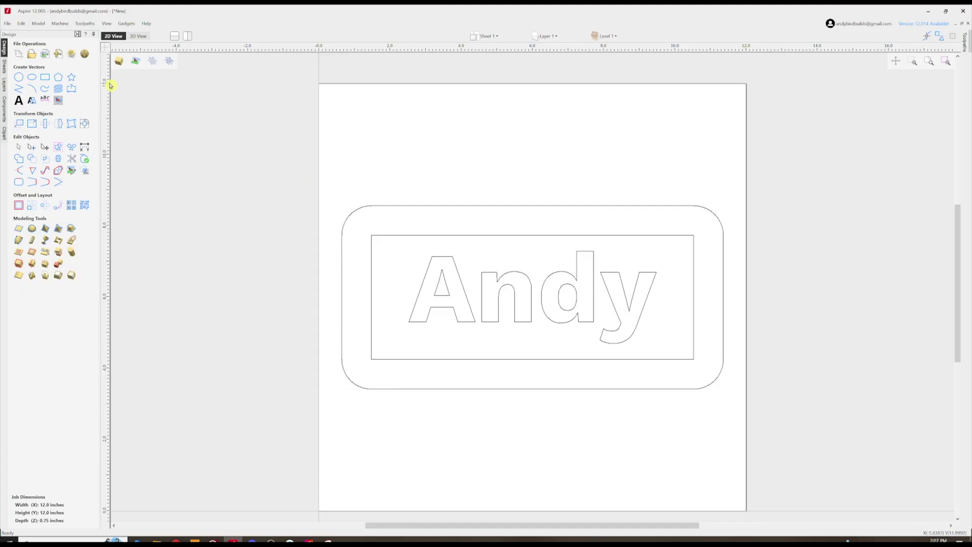
Step: Save the current sign layout as a template named 'Andy Sign'
click(7, 23)
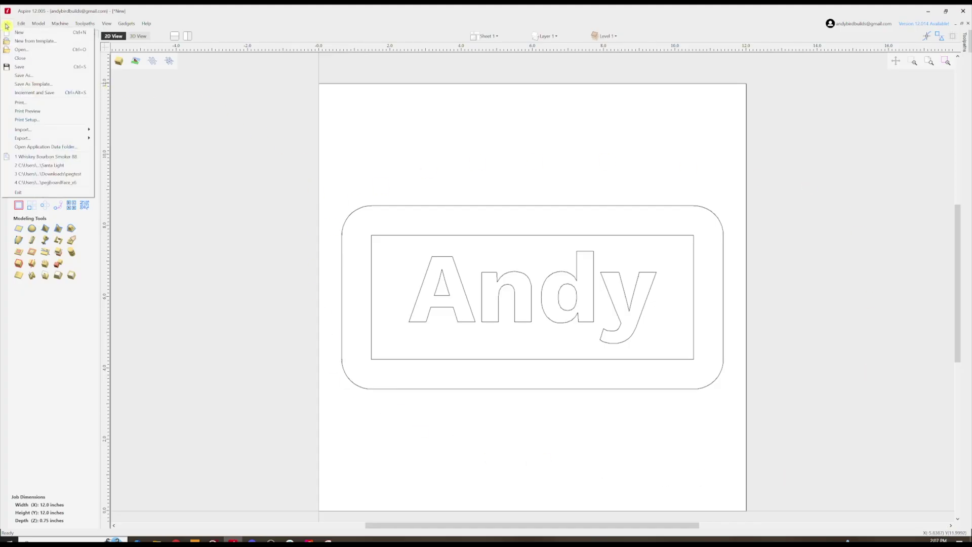
click(34, 85)
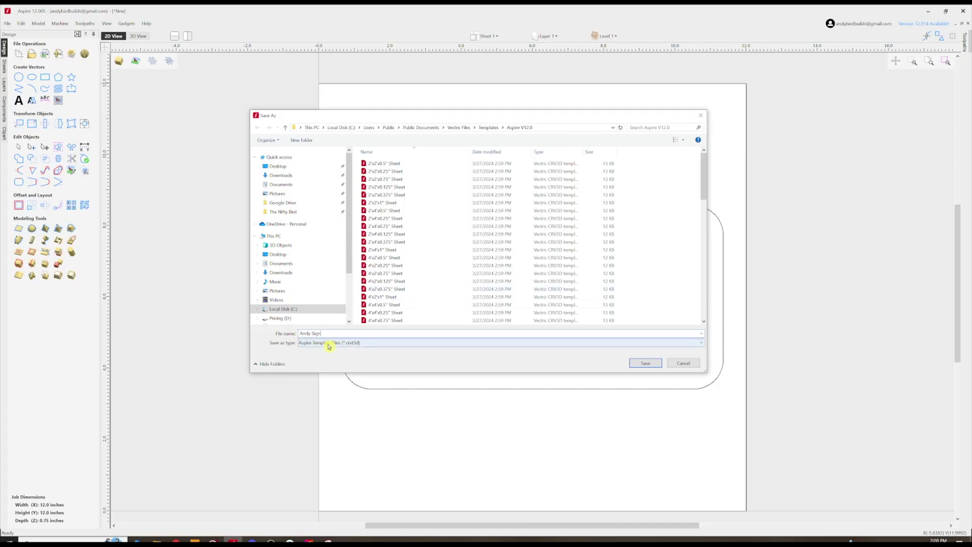
click(646, 363)
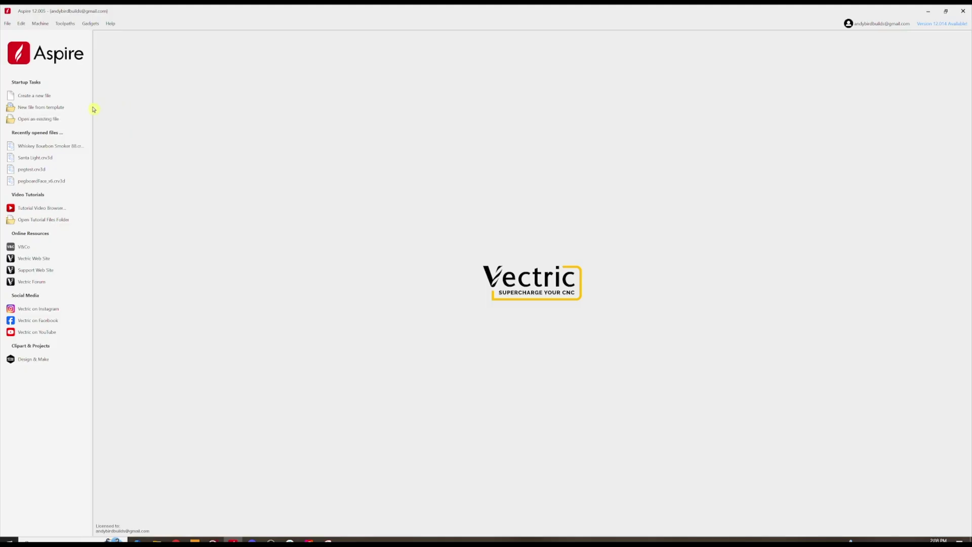
Step: Create a new job from the saved 'Andy Sign' template
click(37, 111)
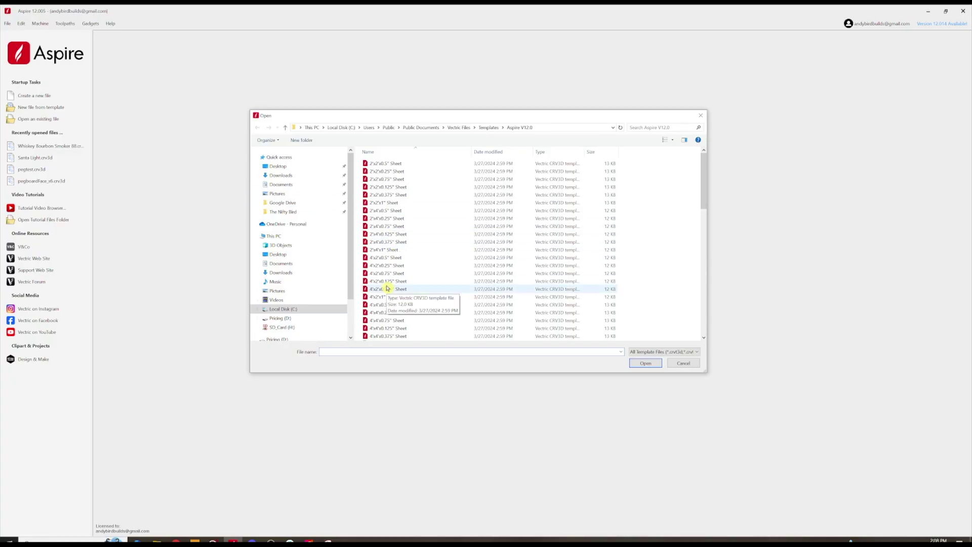
scroll(388, 288, down, 15)
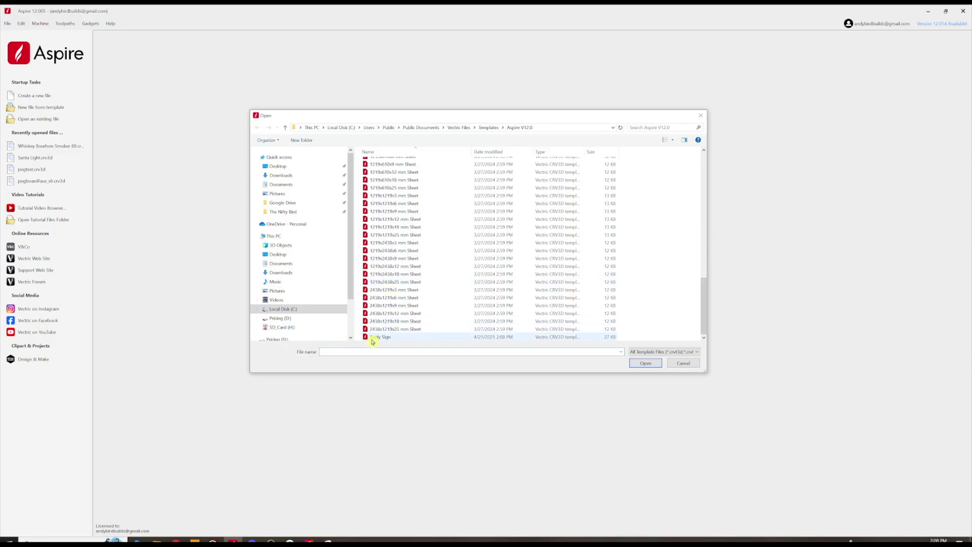
double_click(386, 337)
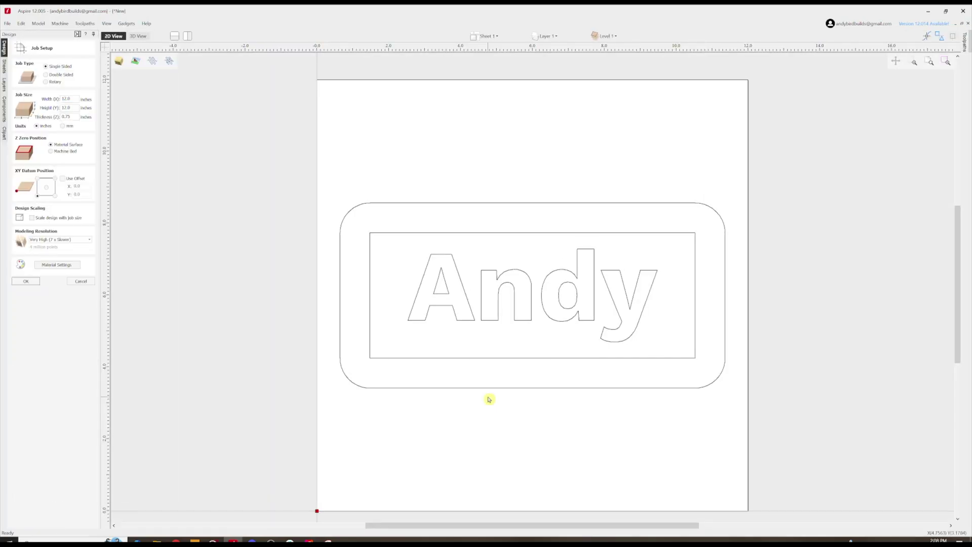
Step: Edit the sign's name text, replacing the old first name with the new one
click(531, 318)
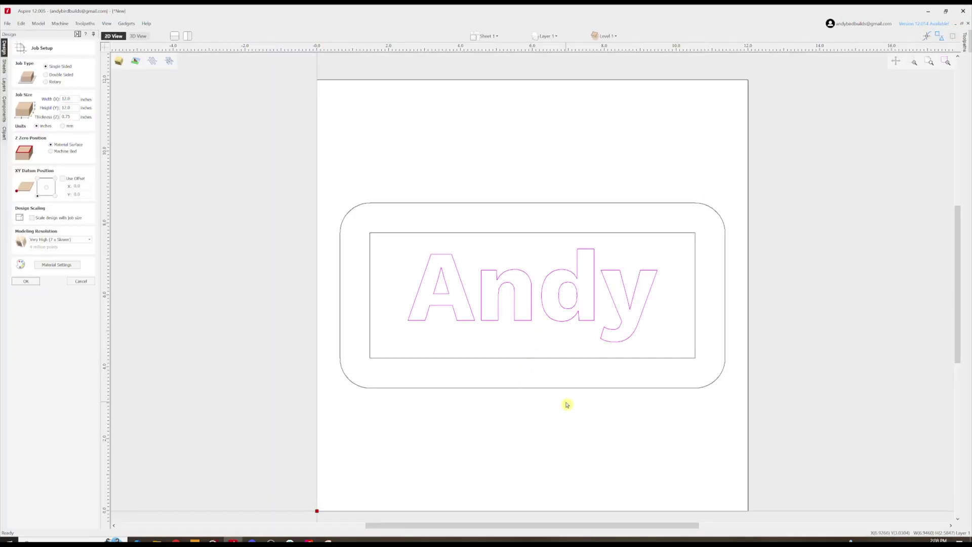
double_click(499, 304)
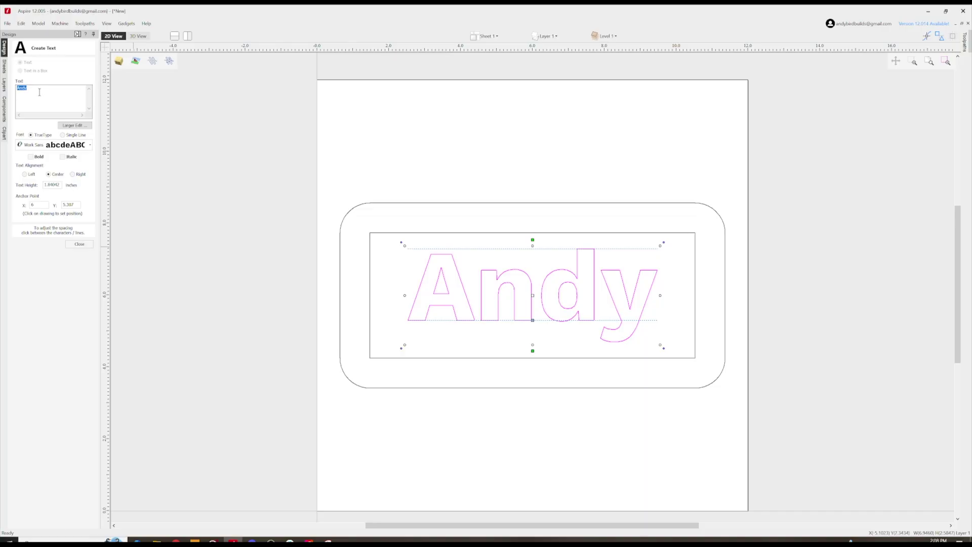
text(Eric)
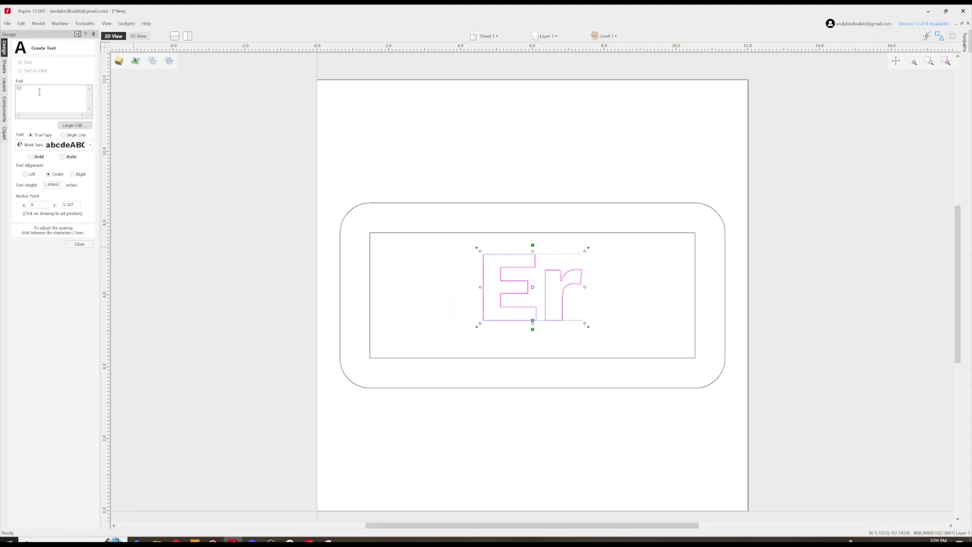
click(79, 243)
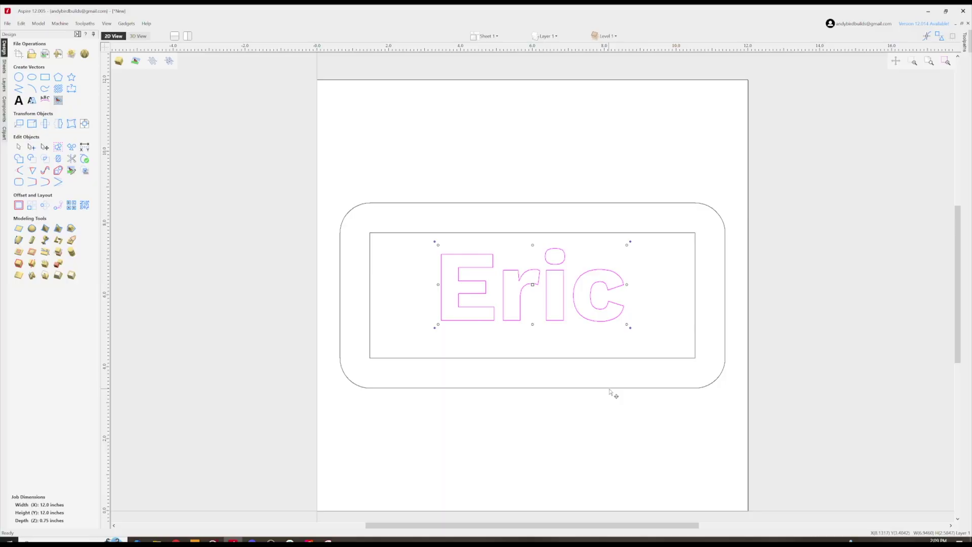